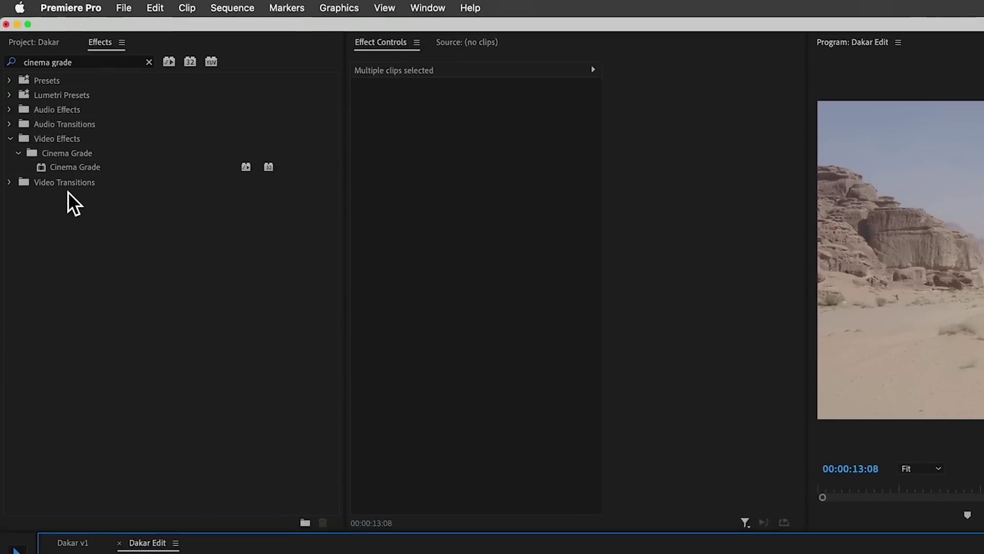
- Drop the Cinema Grade effect onto the hero desert rally clip and open its full editor
click(41, 165)
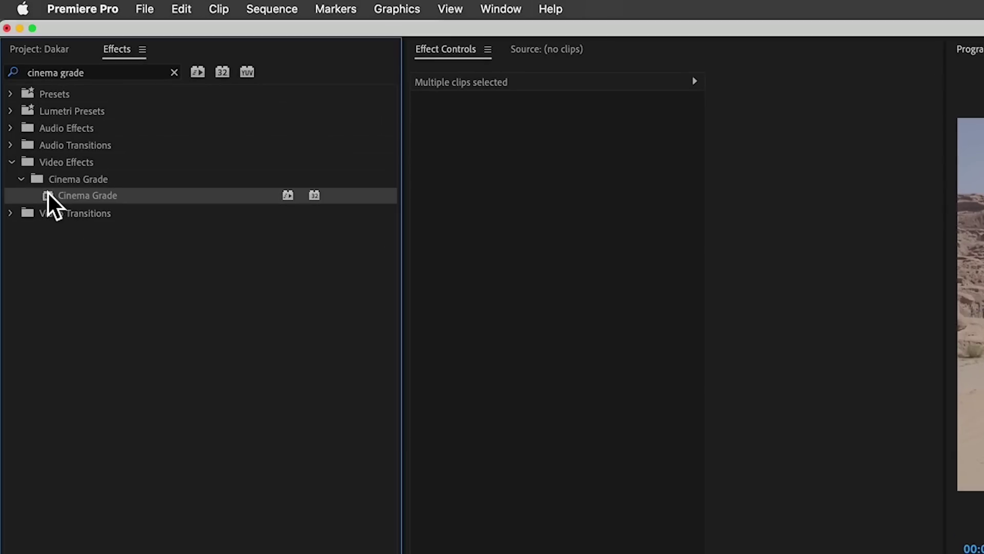
drag(47, 193, 351, 553)
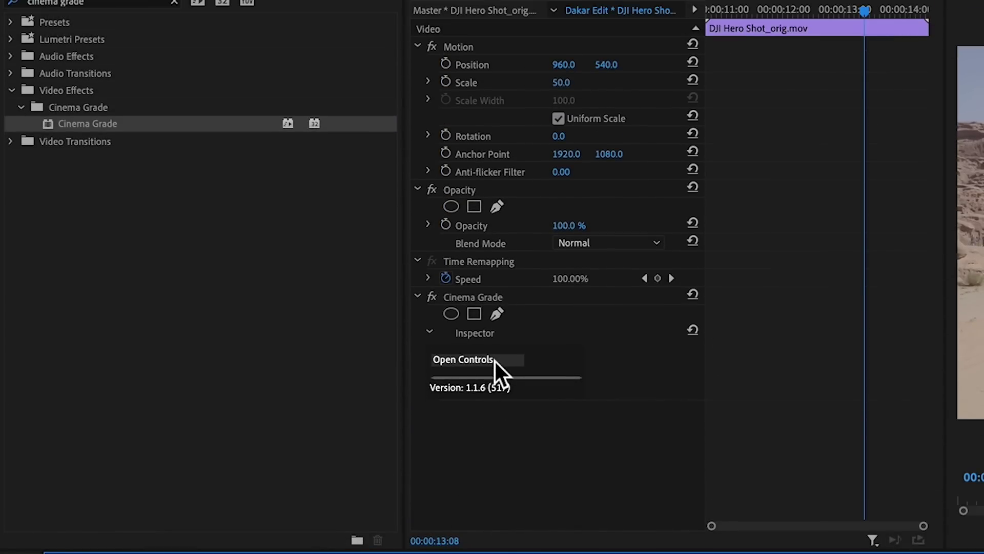
click(494, 359)
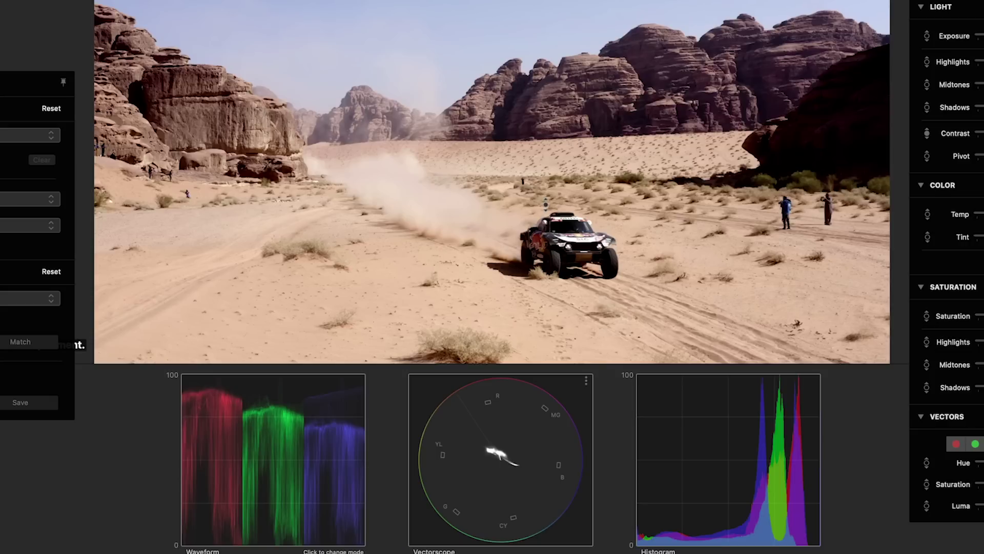
- Brighten the hero shot with Selective Exposure, lifting from a point on the right-hand rocks
key(shift+e)
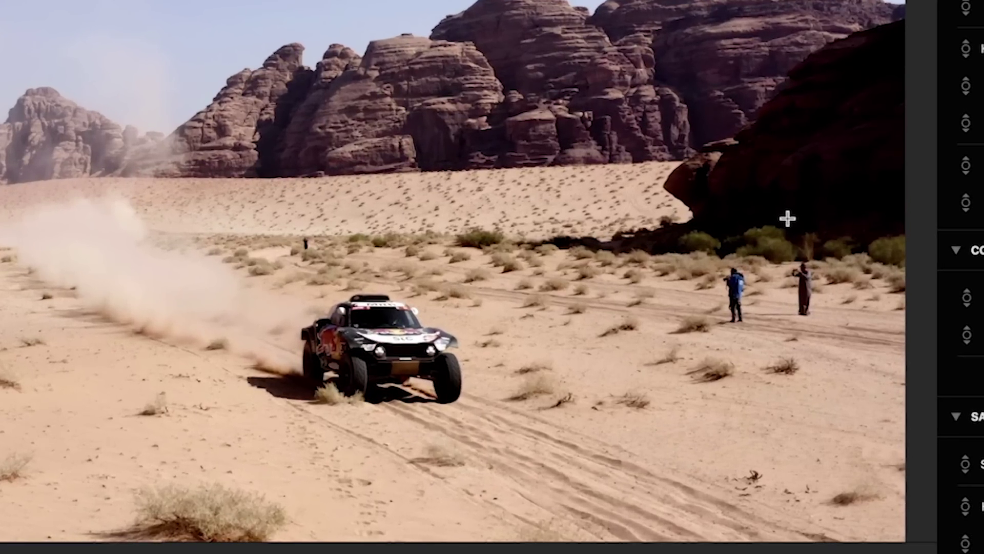
drag(788, 219, 796, 170)
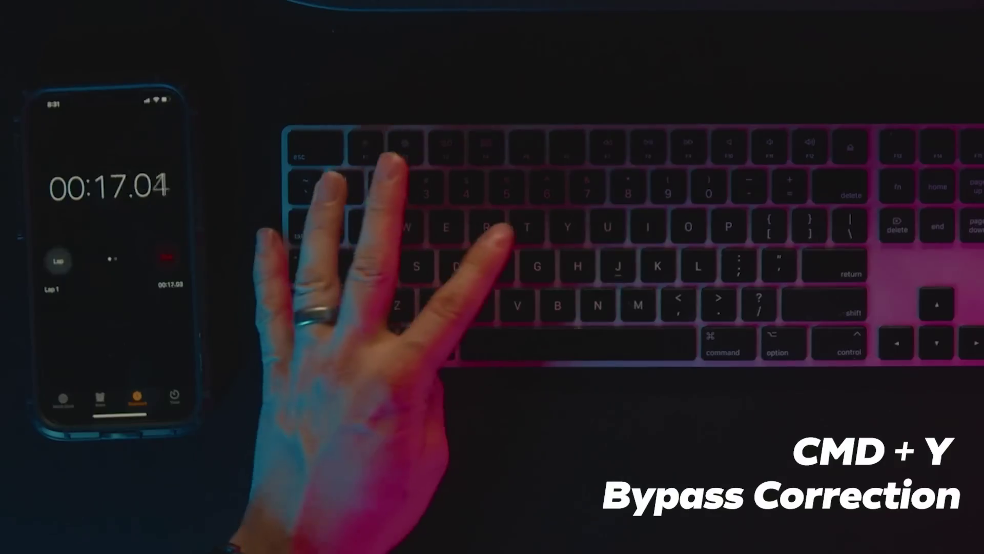
- Compare the finished base correction against the bypassed, uncorrected image
key(super+y)
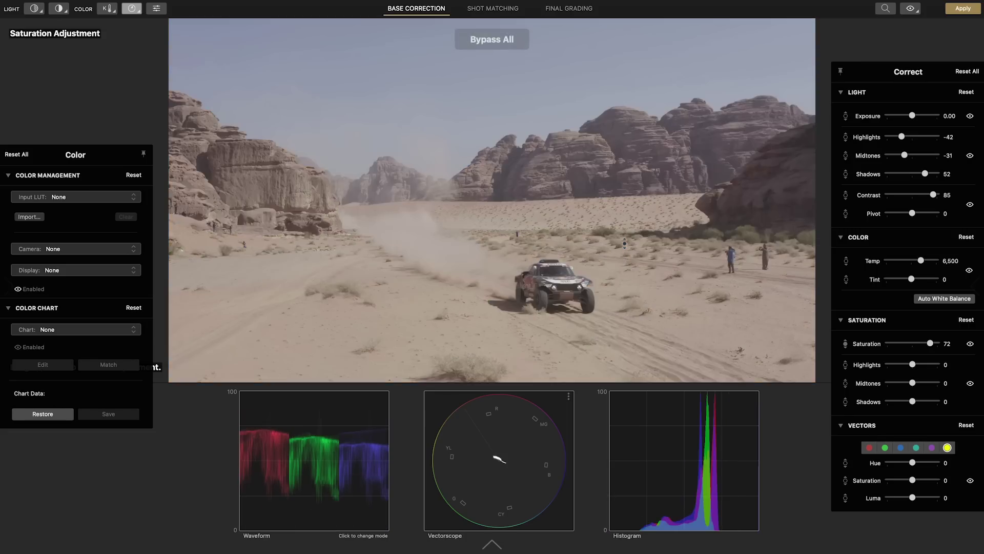
key(super+y)
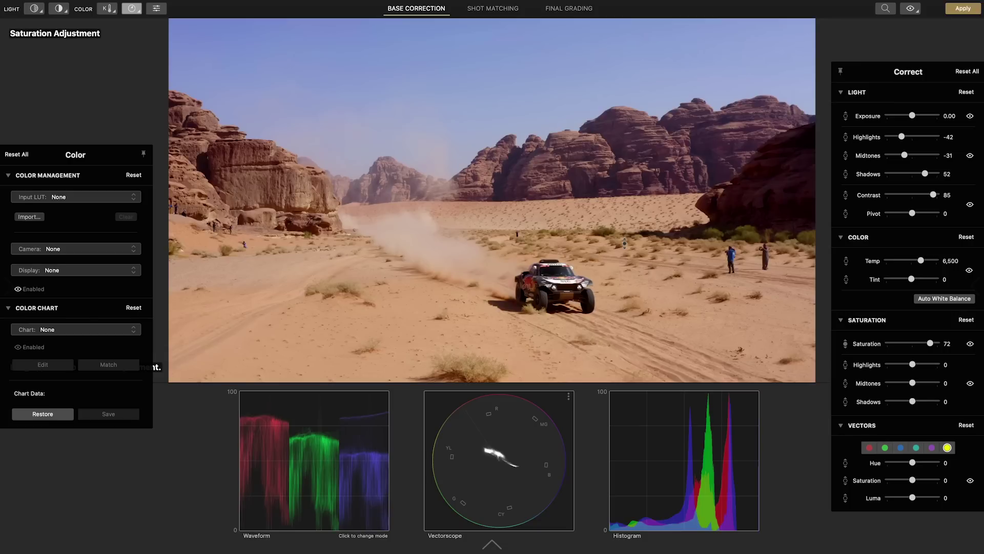
- Make the car shot hero of the yellow group, add the other seven clips, and open Match Shots
click(511, 14)
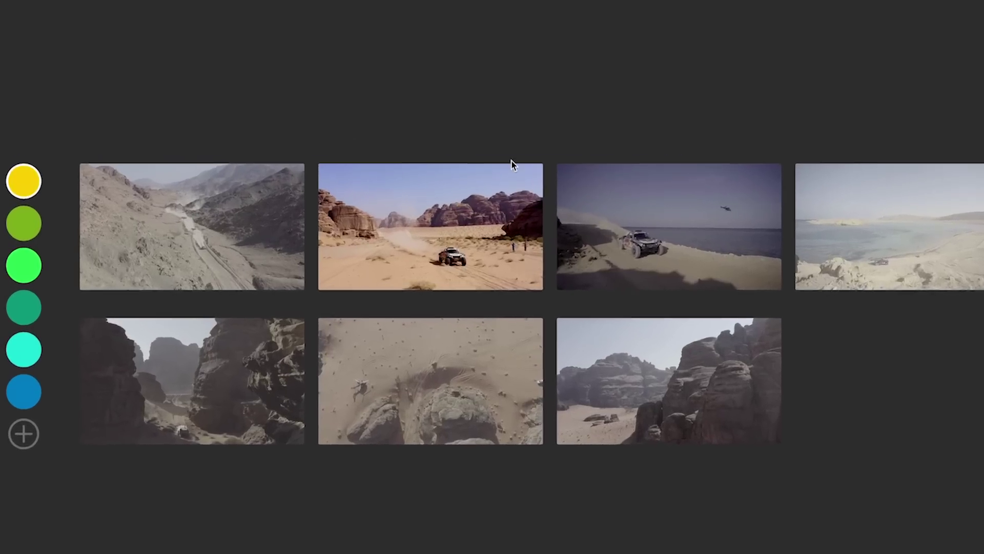
click(328, 236)
click(768, 221)
click(961, 235)
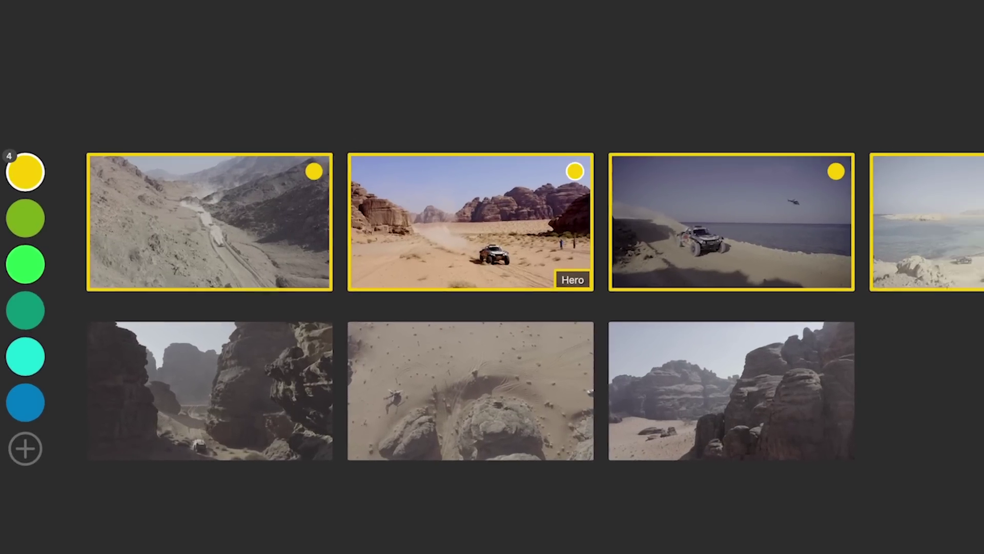
click(974, 230)
click(871, 388)
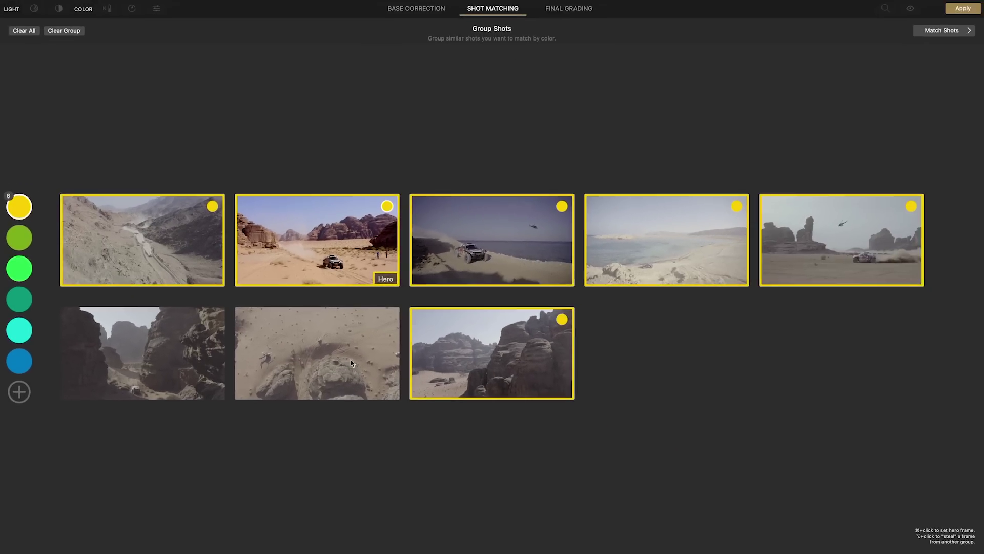
click(351, 360)
click(212, 350)
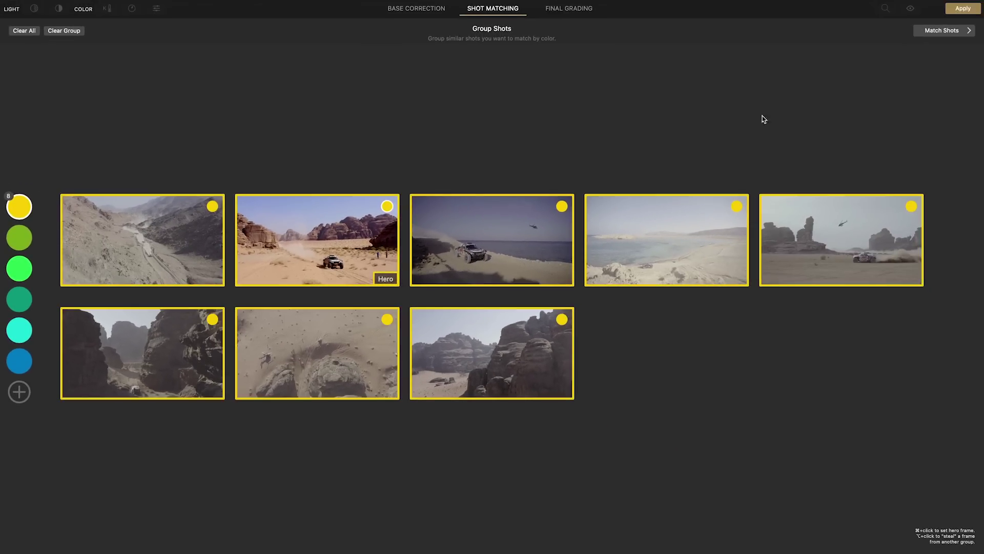
click(943, 31)
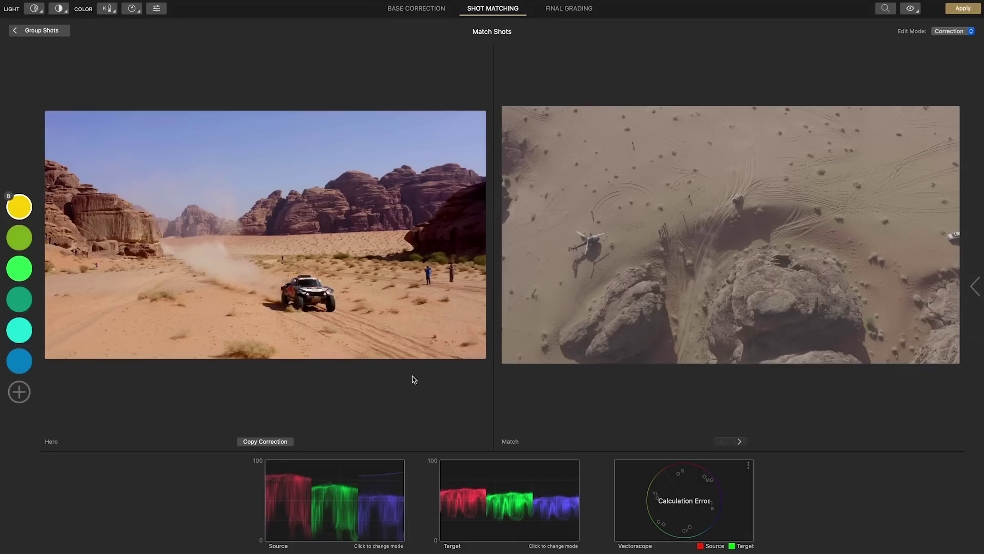
- Copy the hero shot's correction and apply it to every clip in the group
click(276, 443)
click(277, 419)
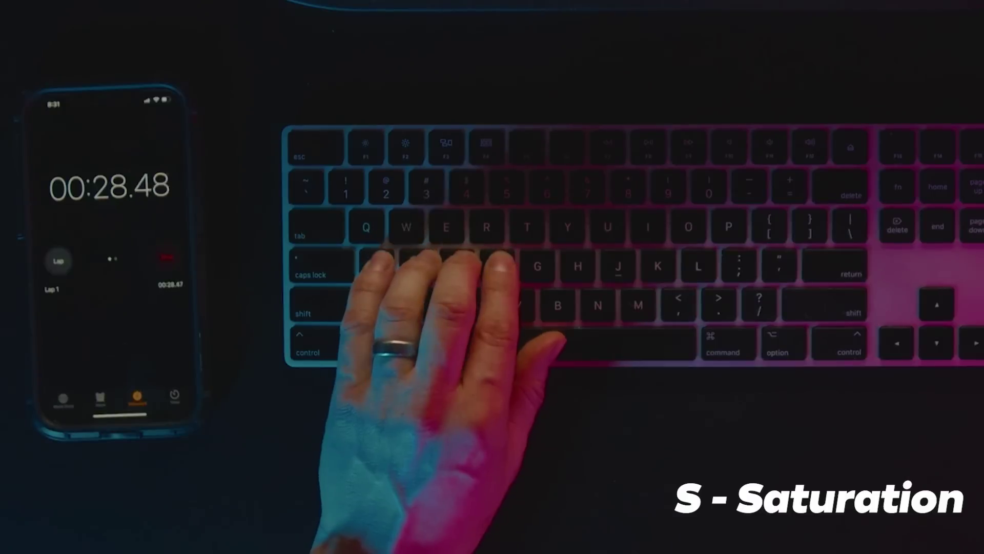
key(s)
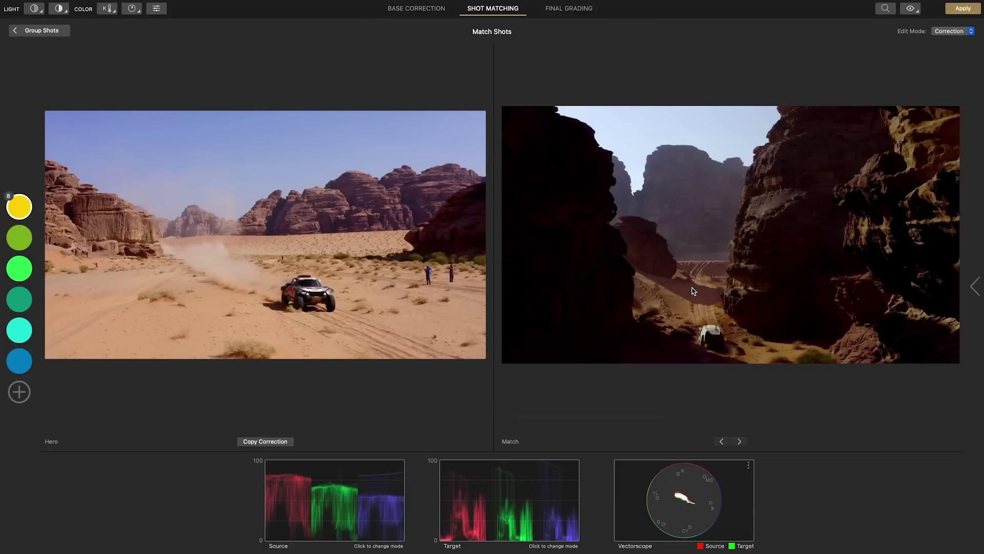
- Lift the dark canyon rocks with Selective Exposure, then advance to the lagoon beach clip
key(shift+e)
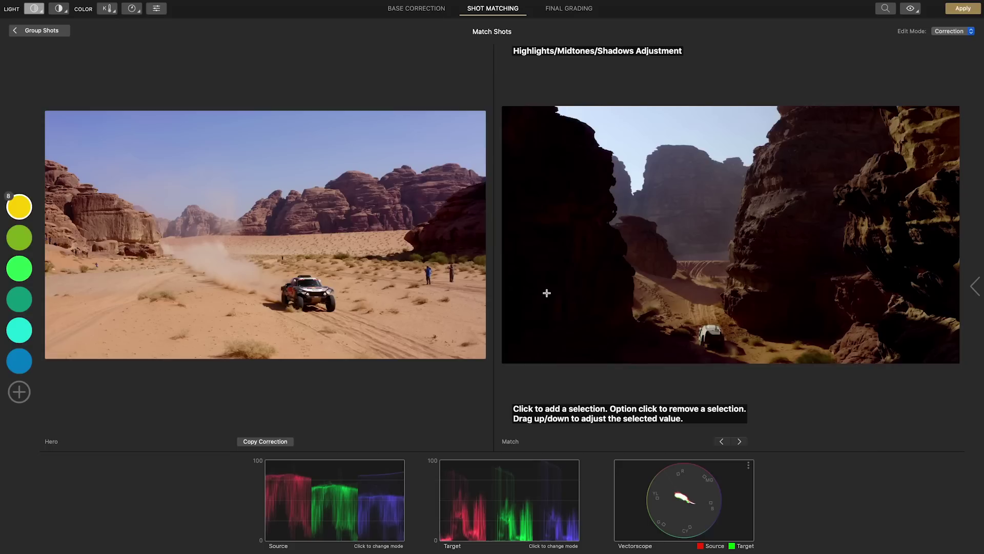
drag(547, 293, 546, 281)
key(Right)
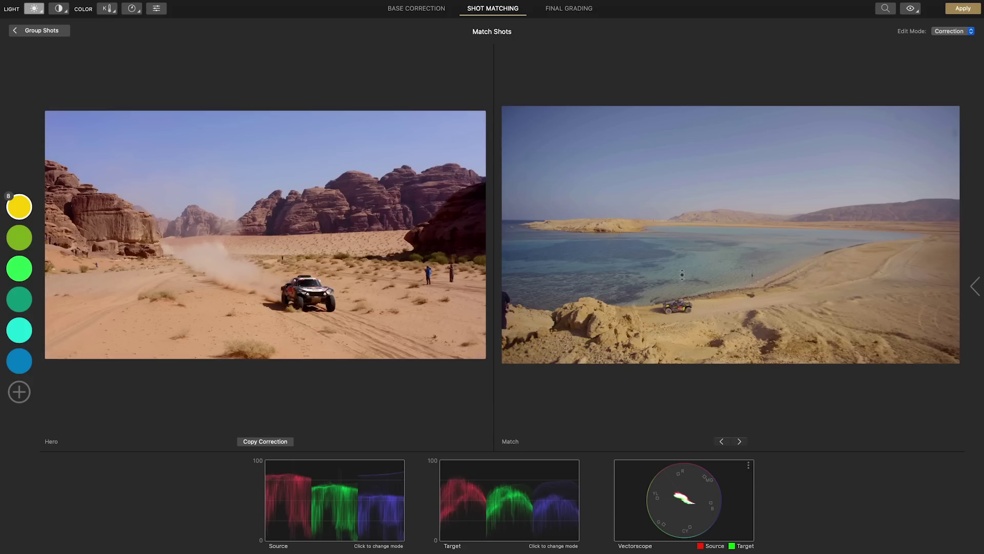
- Shift the beach sand's hue with Vectors, try adjustment tools on the red rock clip, then advance
key(v)
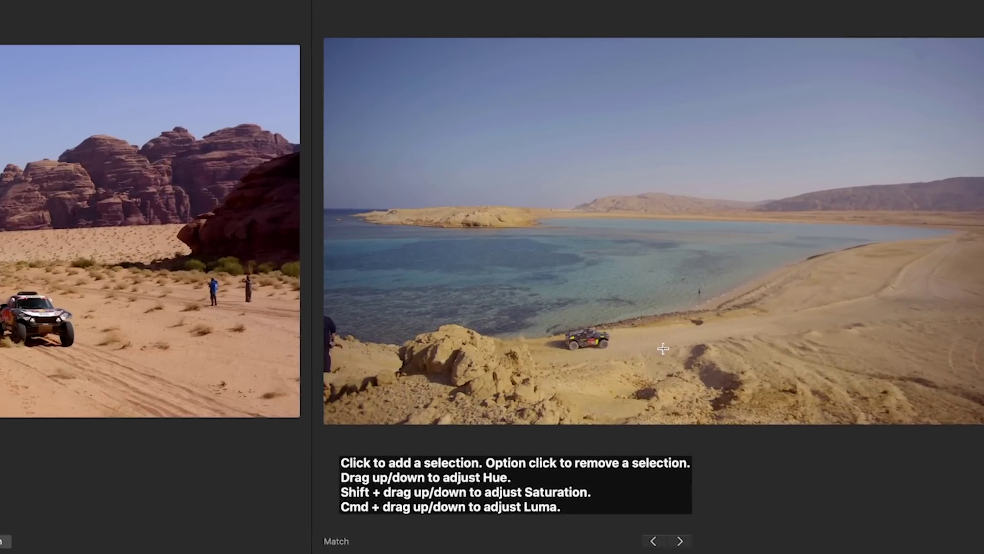
drag(663, 349, 664, 330)
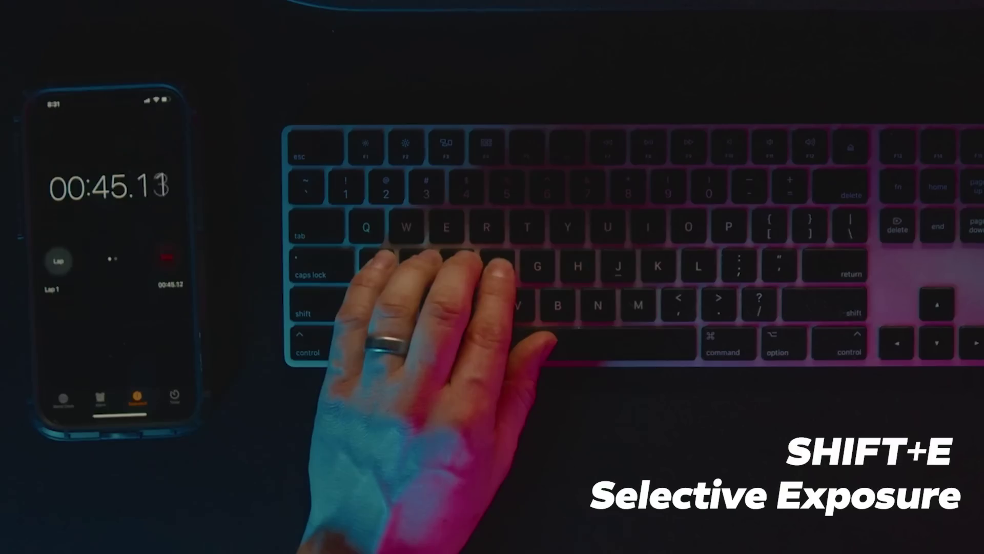
key(shift+e)
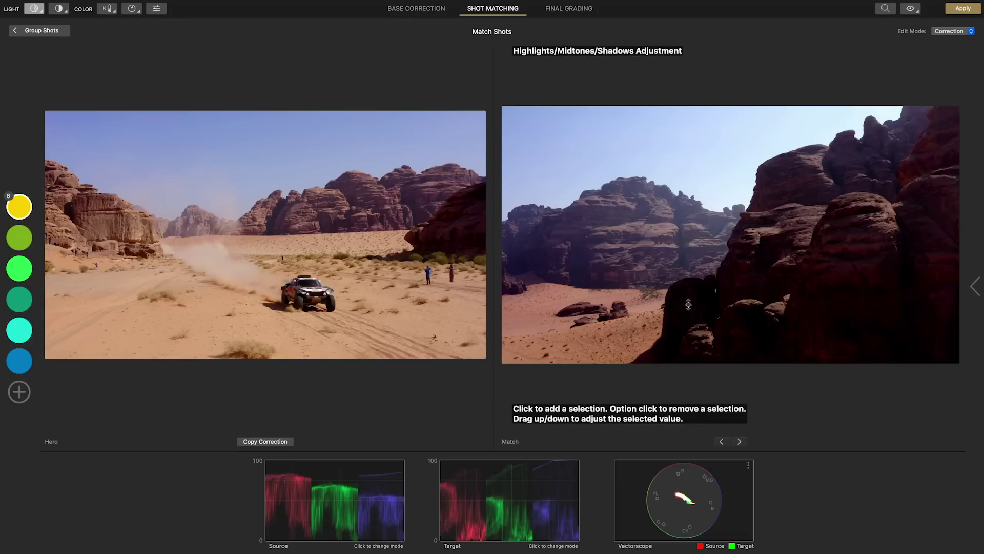
key(shift+c)
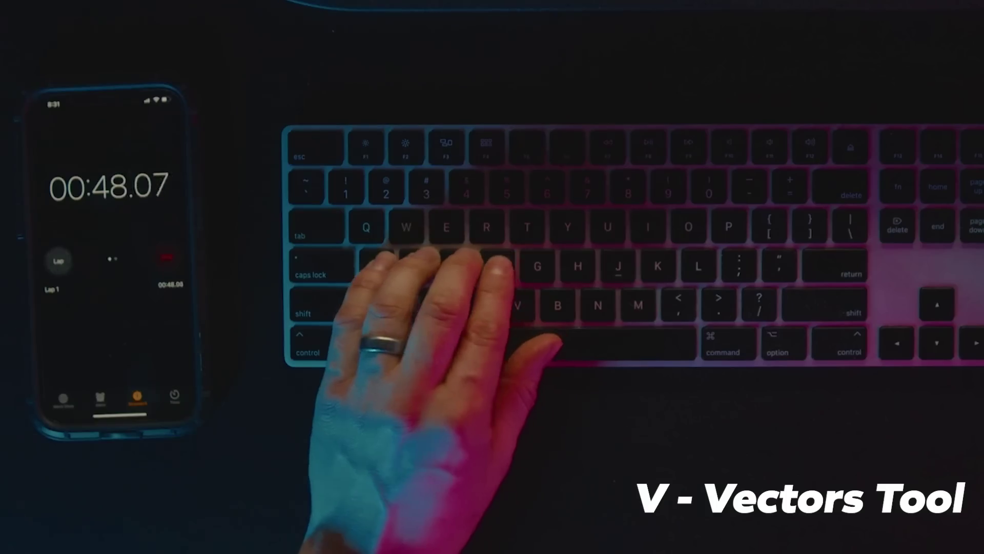
key(v)
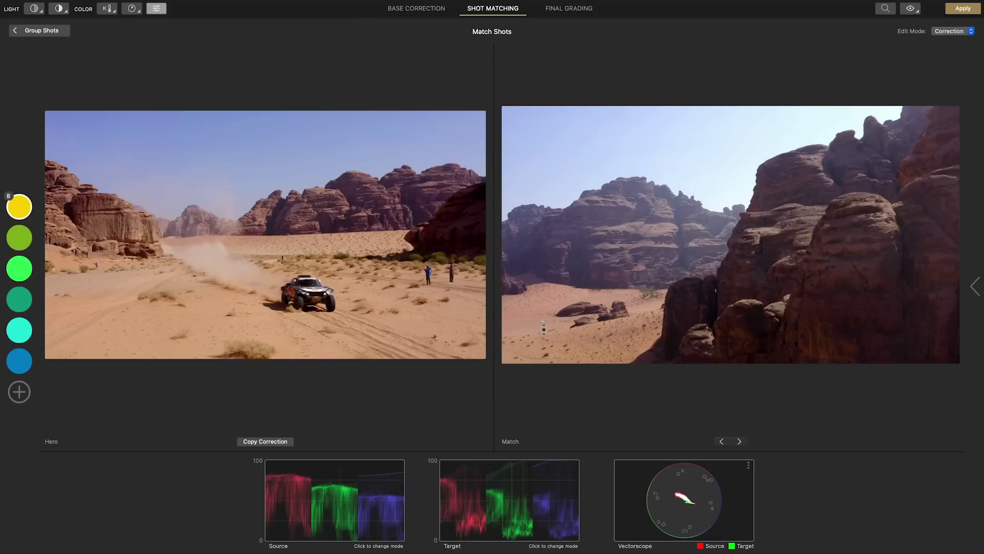
key(Right)
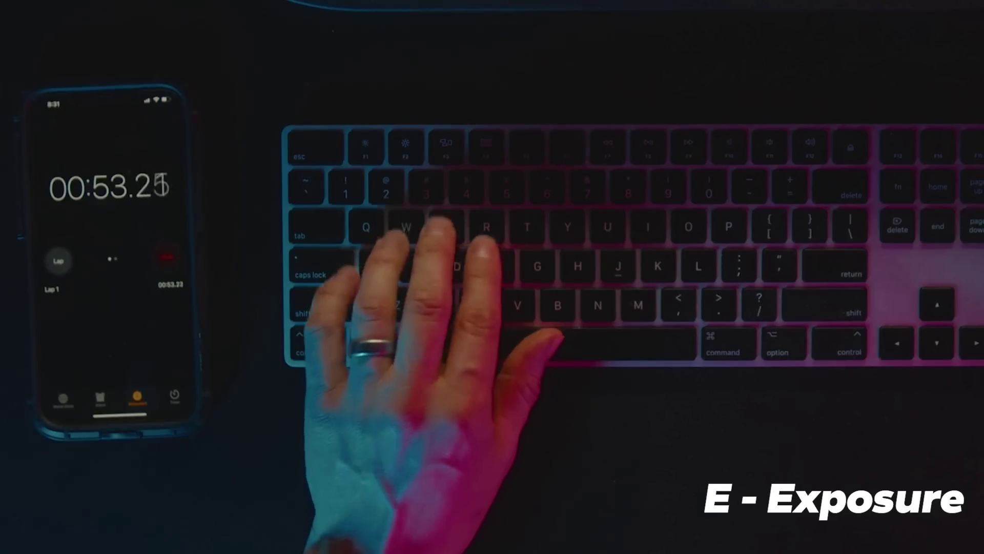
- Raise the coastal car shot's exposure and shift its sky and sand colours with Vectors
key(e)
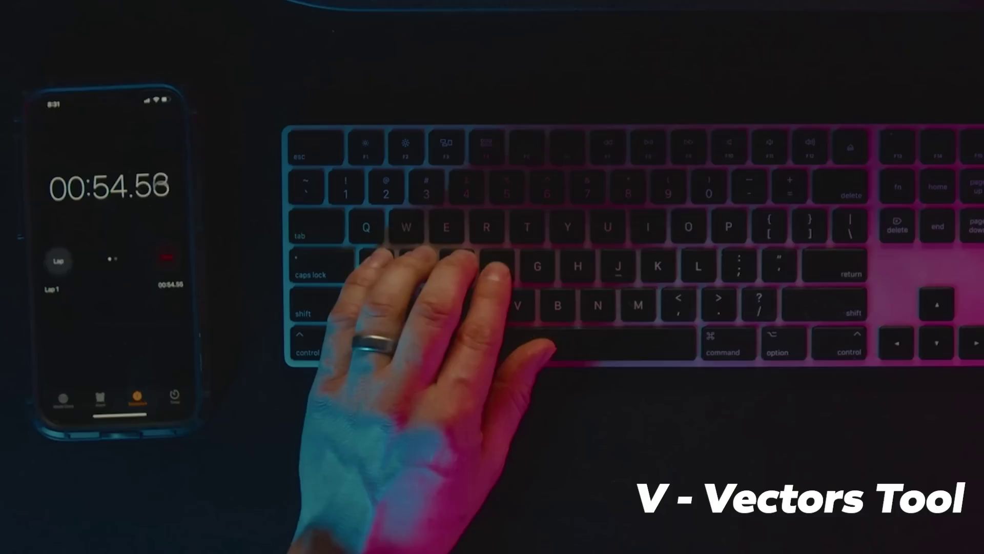
key(v)
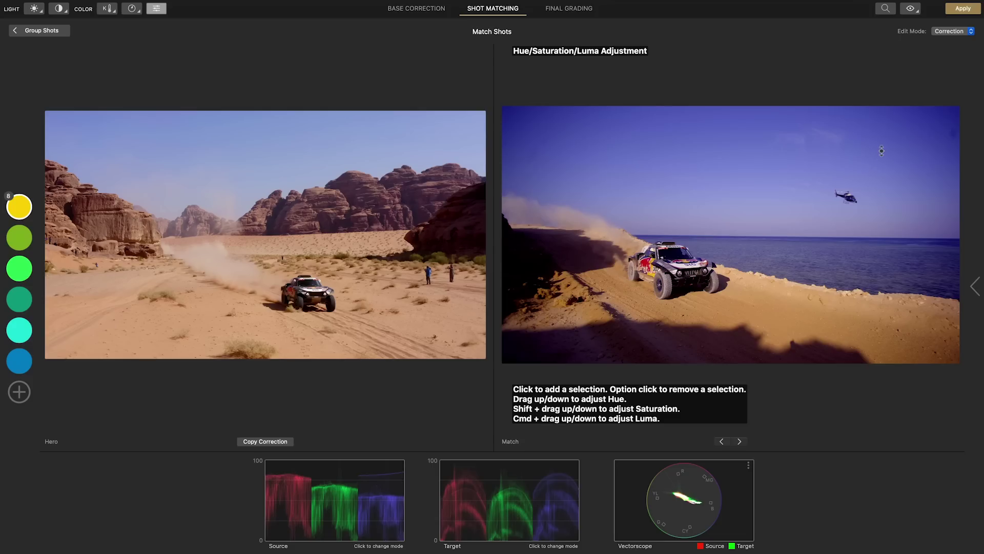
click(881, 150)
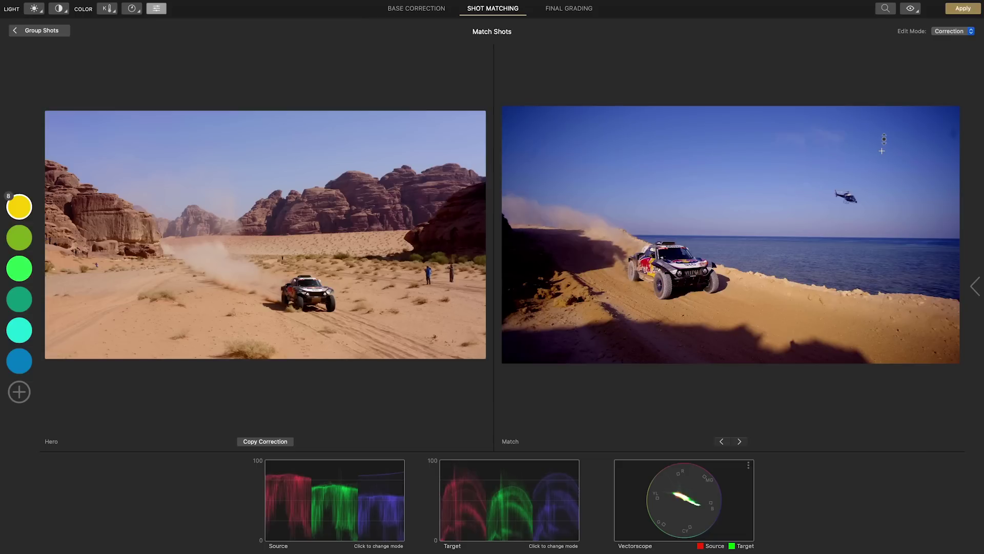
drag(881, 152, 881, 179)
mouse_move(821, 314)
mouse_down()
mouse_move(824, 283)
mouse_move(832, 317)
mouse_up()
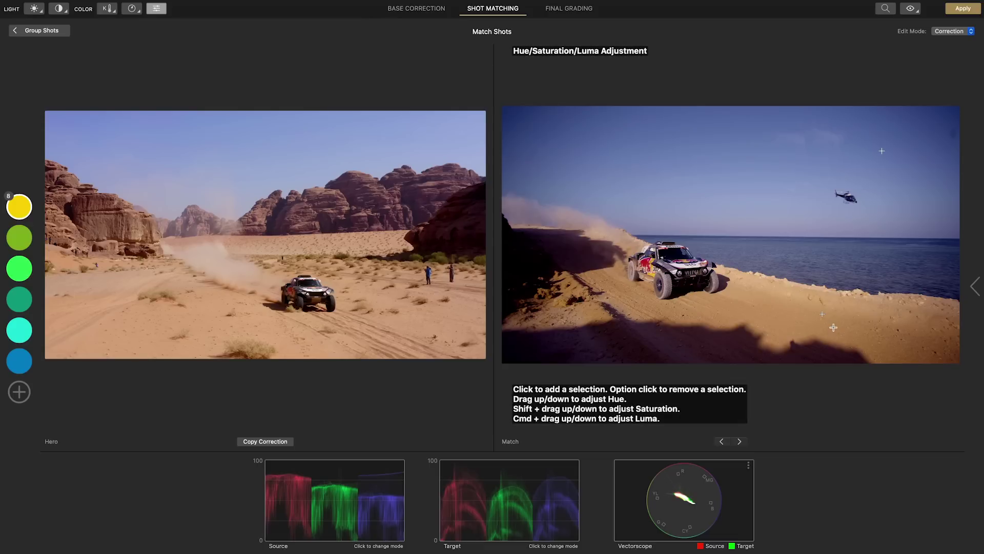
key(Right)
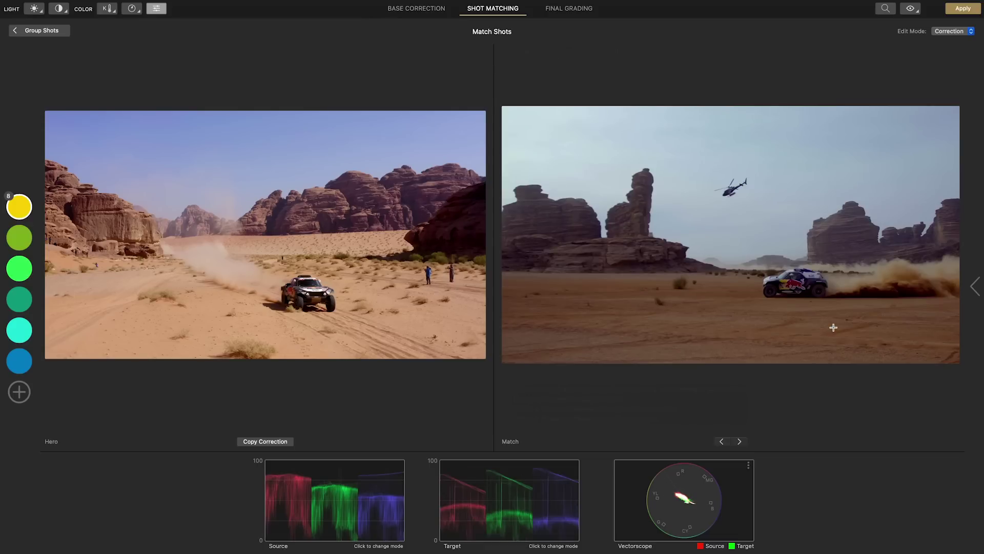
- Brighten the sand in the helicopter desert shot with Selective Exposure, then advance
key(shift+e)
drag(776, 321, 776, 312)
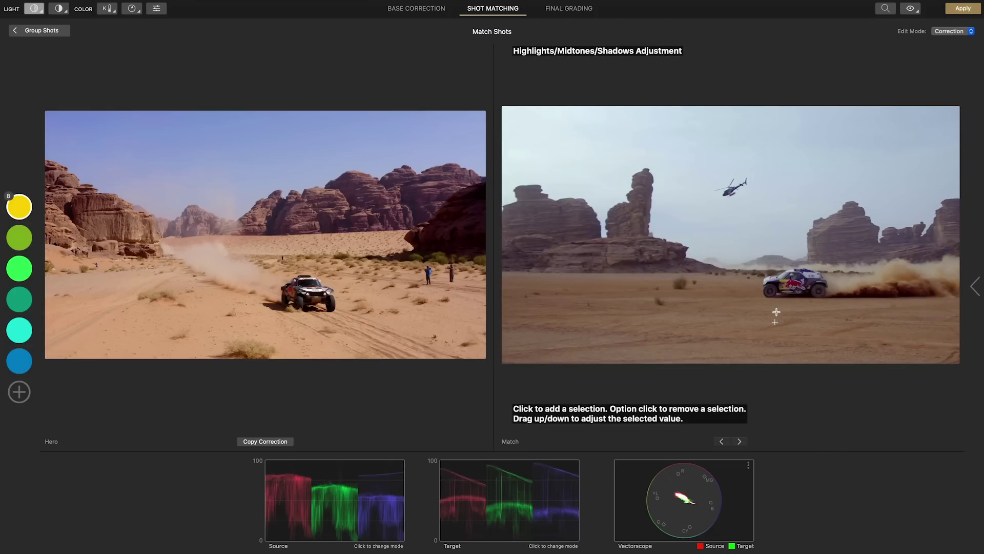
key(Right)
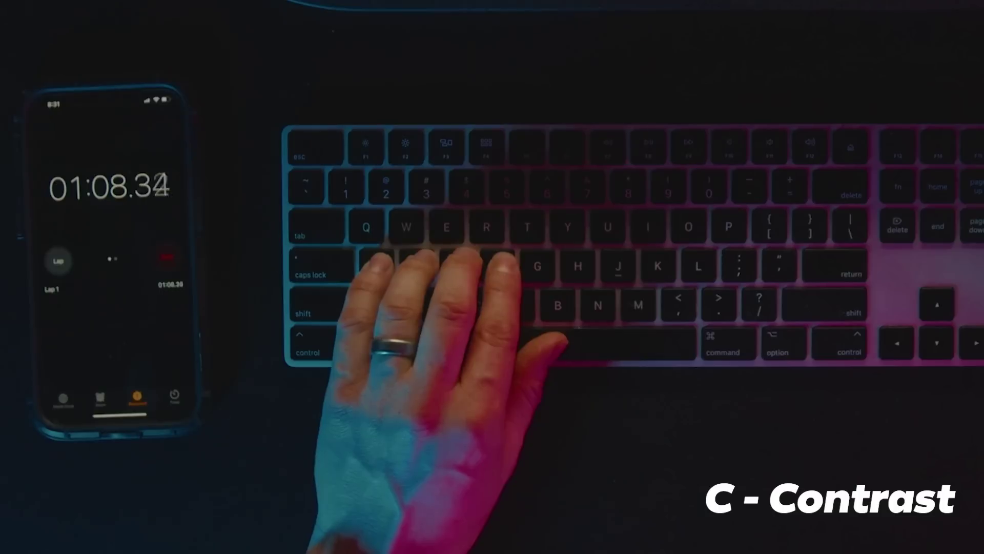
- Adjust the aerial valley clip's contrast and saturation, then pick a tonal area for Selective Exposure
key(c)
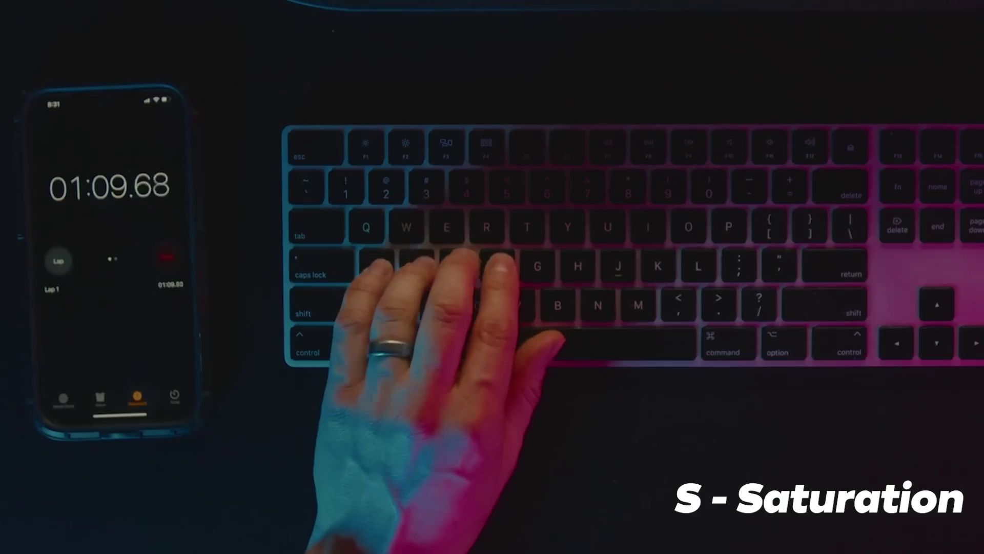
key(s)
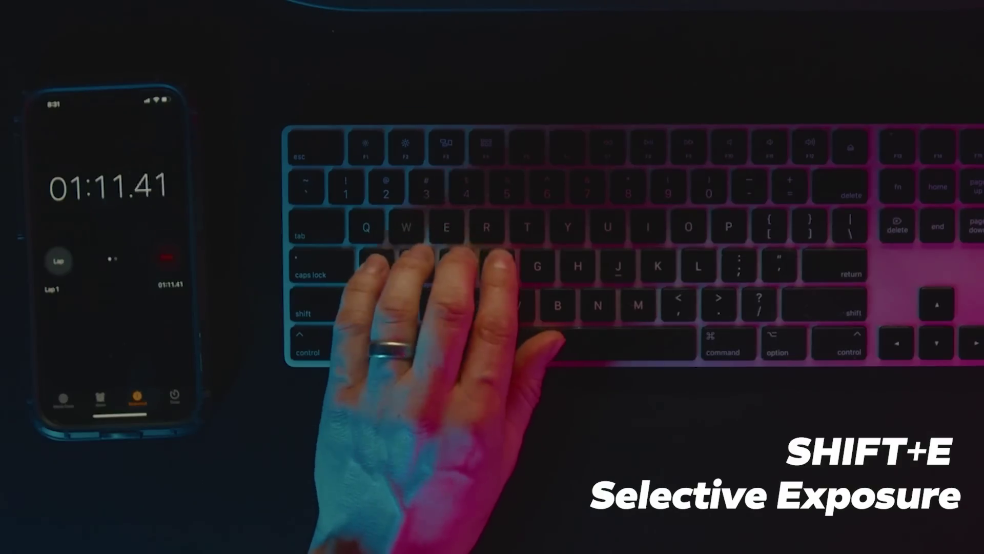
key(shift+e)
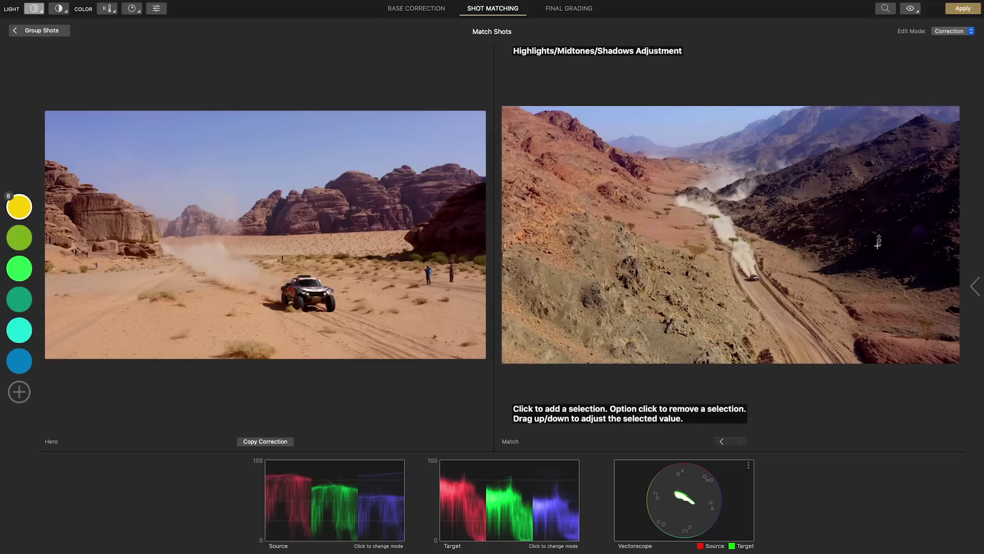
click(878, 242)
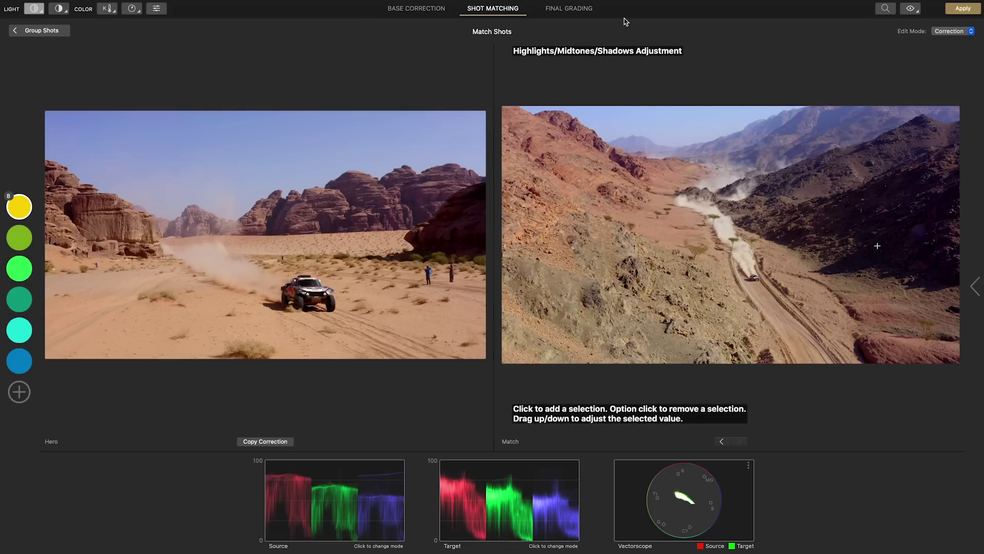
- Apply the Complimentary (1) look in Final Grading and lower the Preset/LUT Mix to 46
click(580, 10)
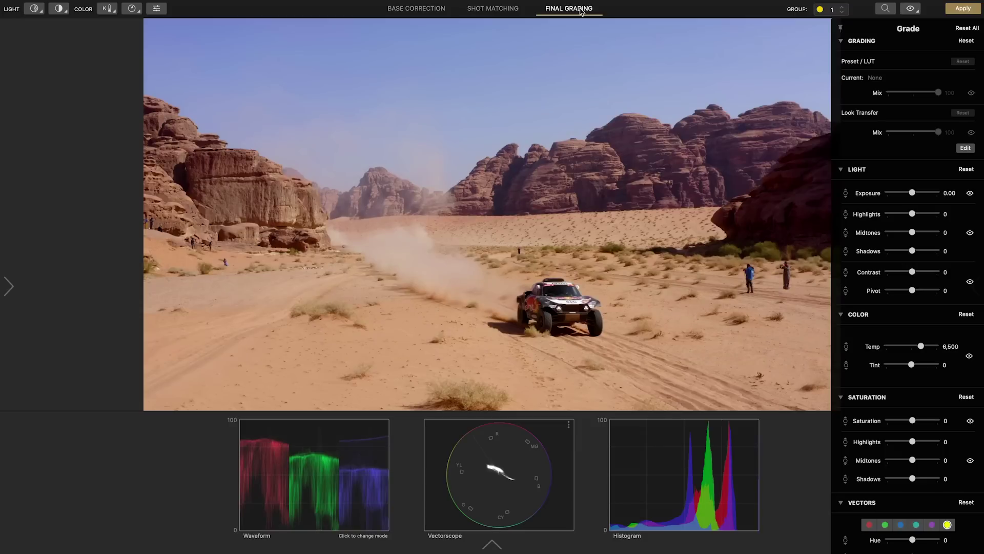
click(9, 287)
click(65, 265)
scroll(353, 264, down, 5)
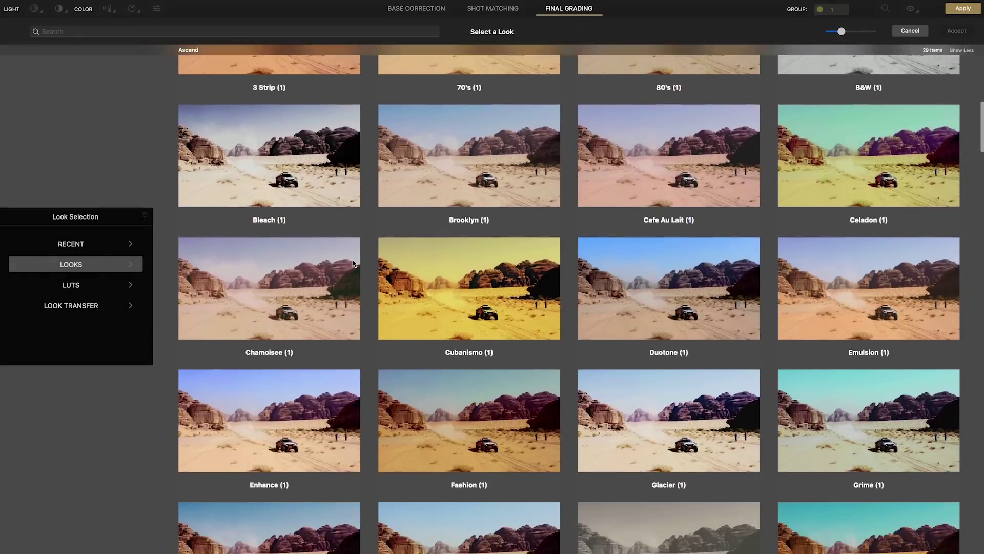
scroll(353, 264, down, 15)
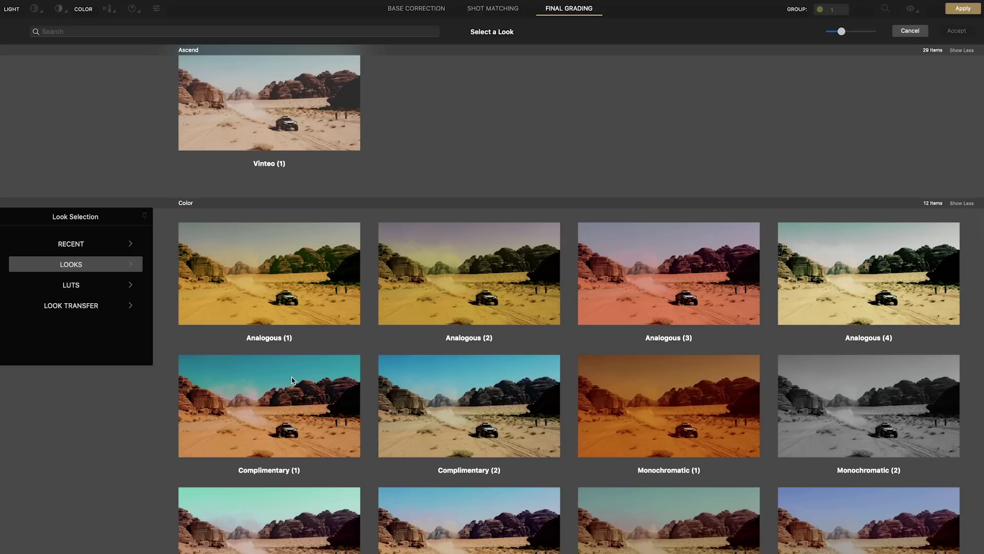
click(292, 380)
click(954, 32)
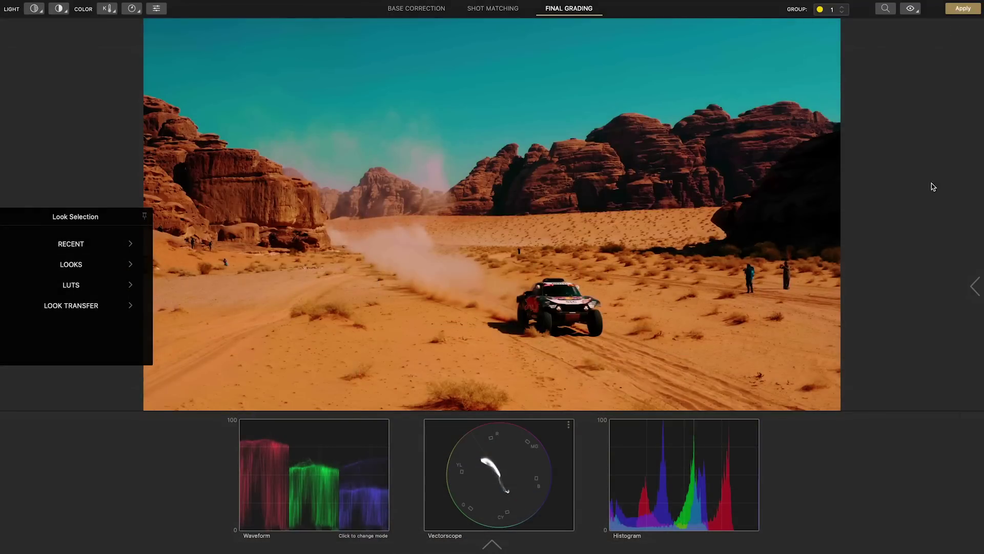
click(971, 285)
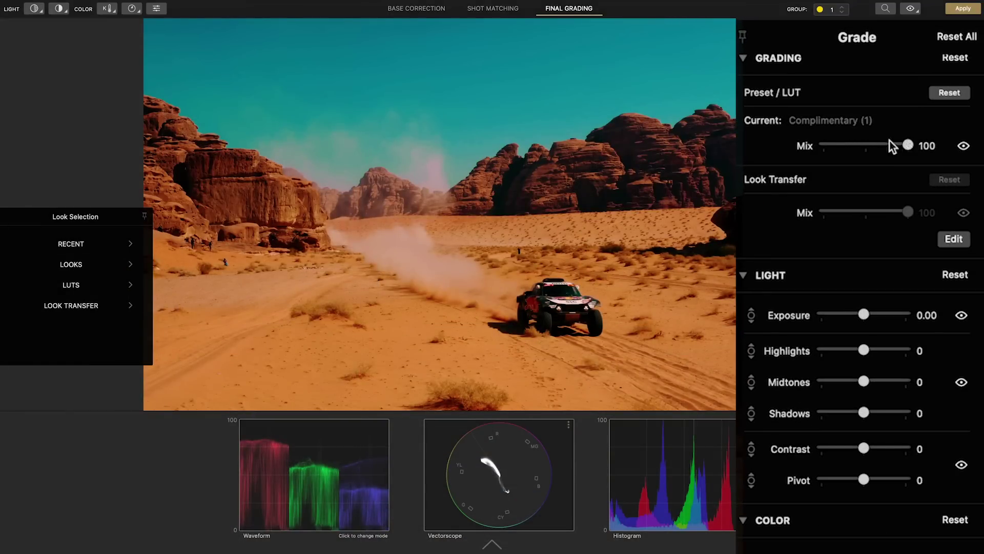
mouse_move(890, 142)
mouse_down()
mouse_move(817, 139)
mouse_move(892, 150)
mouse_up()
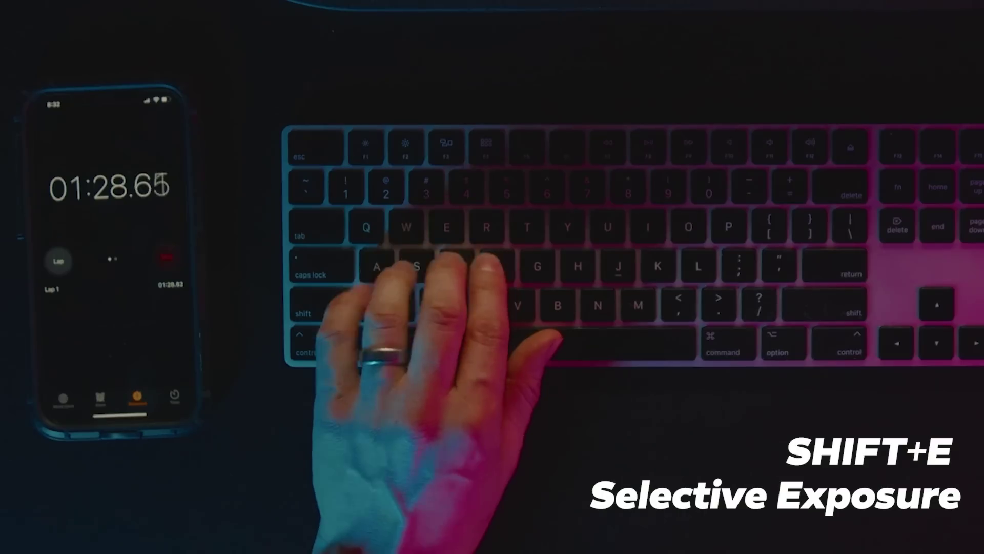
- Refine the sand's colour with the Vectors tool and shift the sky hue from teal toward deeper blue
key(shift+e)
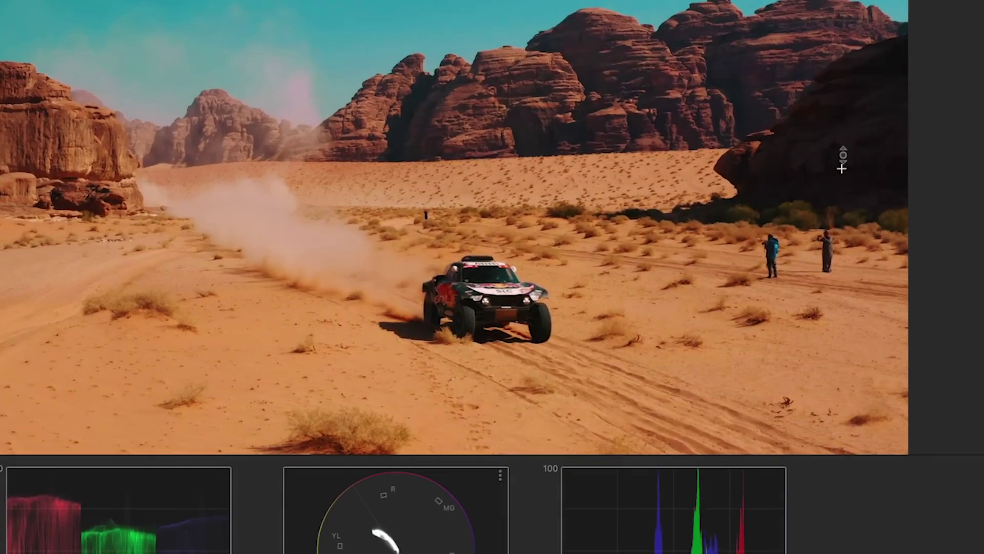
click(797, 211)
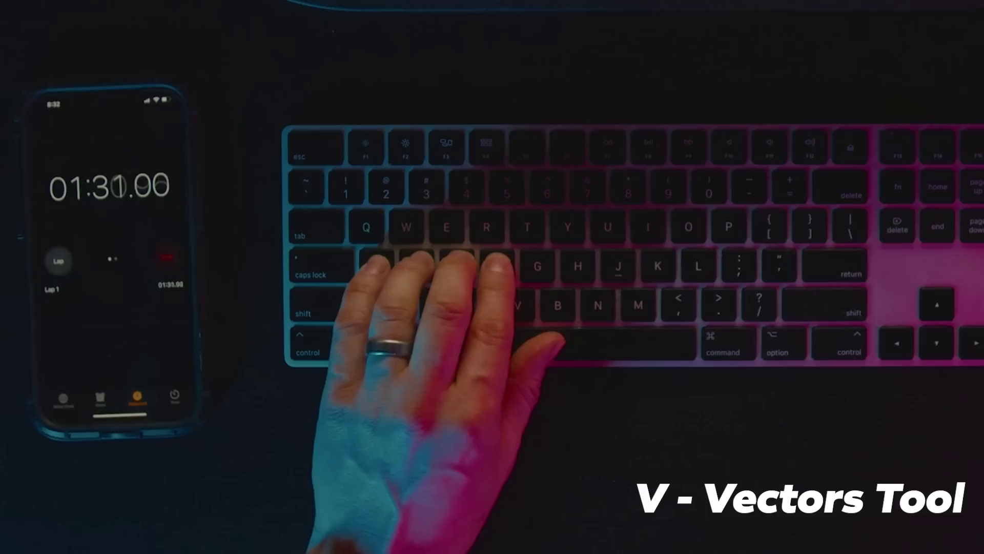
key(v)
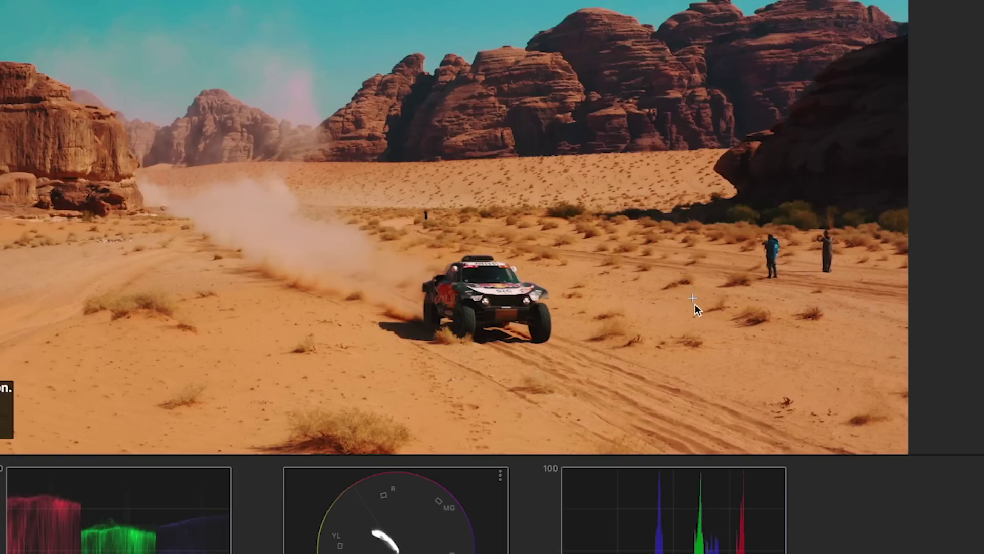
click(693, 298)
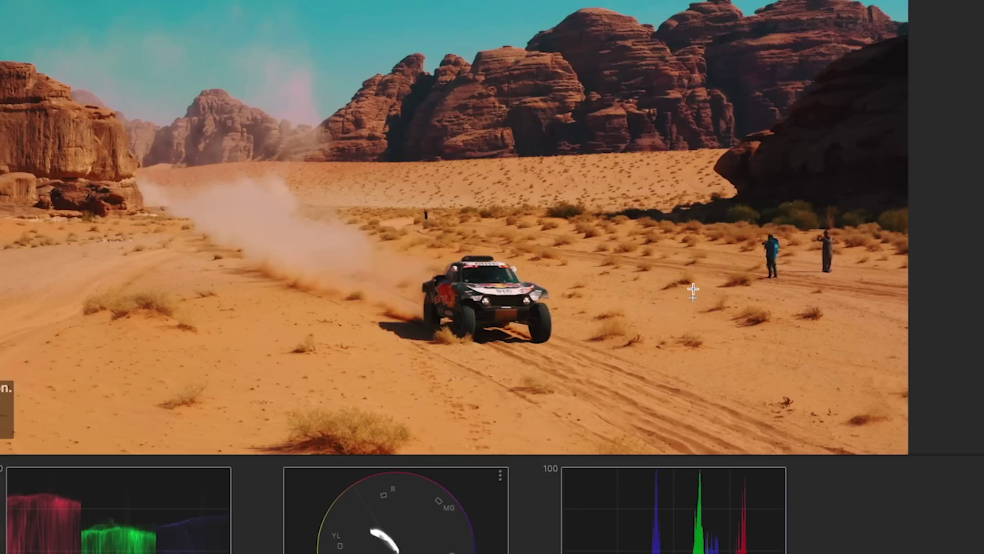
drag(693, 293, 693, 319)
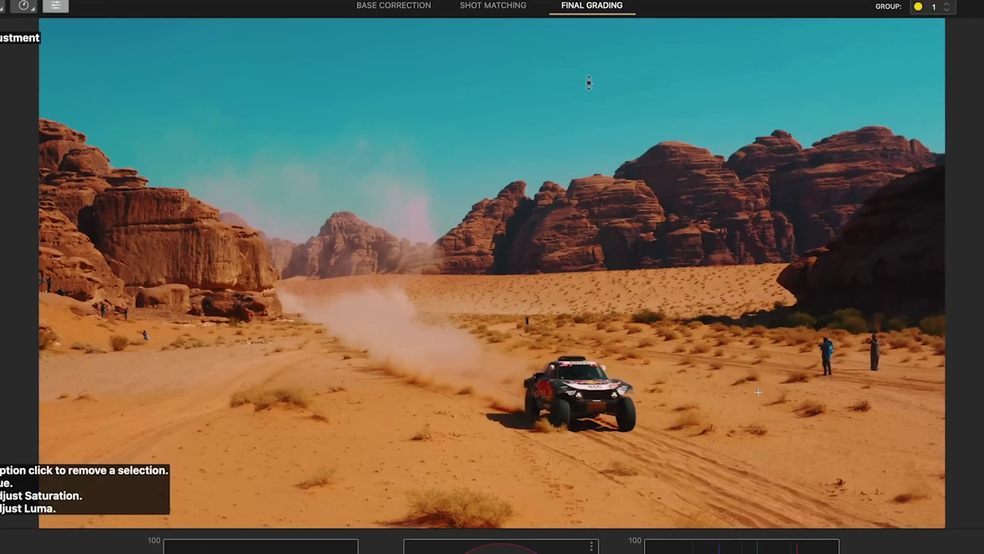
mouse_move(589, 81)
mouse_down()
mouse_move(594, 21)
mouse_move(596, 109)
mouse_up()
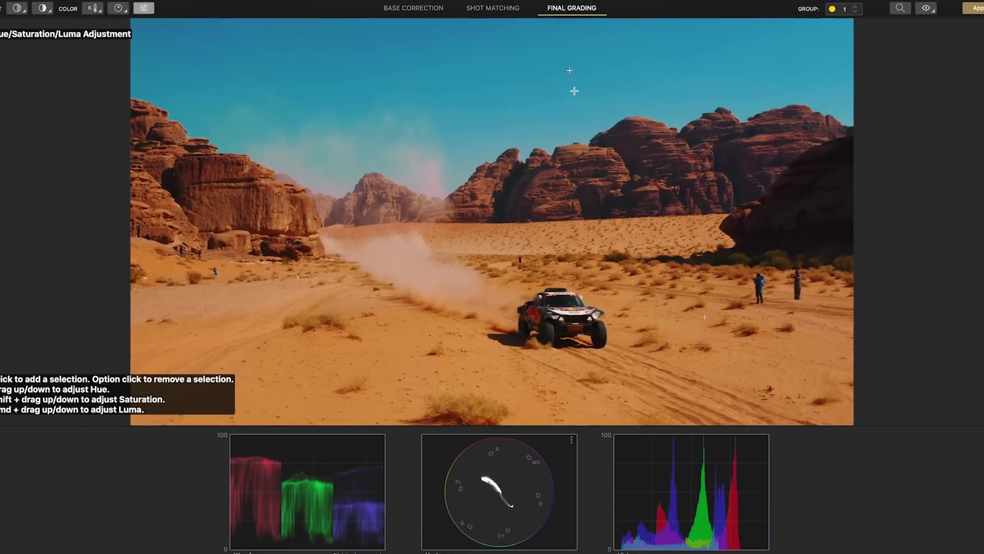
- Toggle Bypass All (B) to compare the ungraded desert shot with the graded version
key(b)
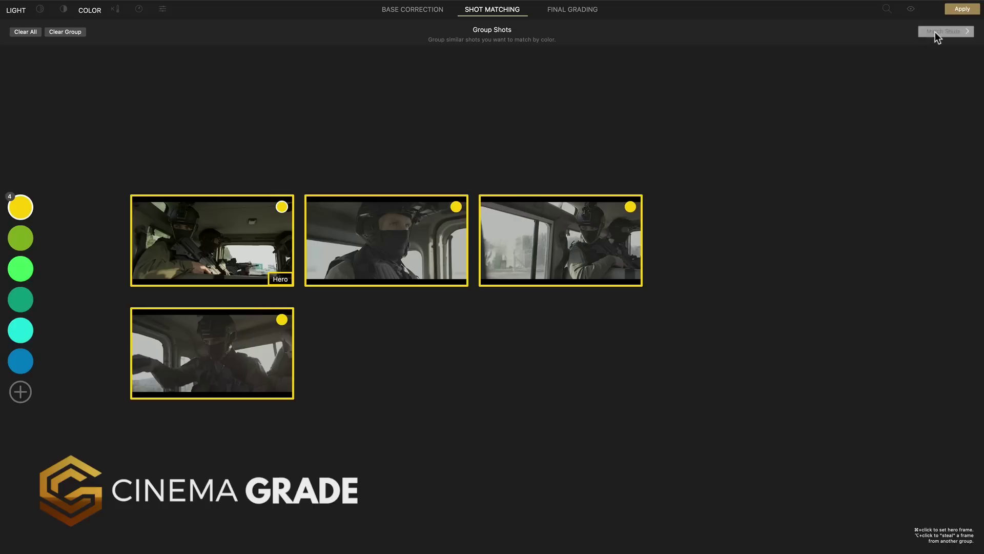
- In the side-by-side shot matching view, apply the hero correction to the match clip
click(935, 32)
click(269, 431)
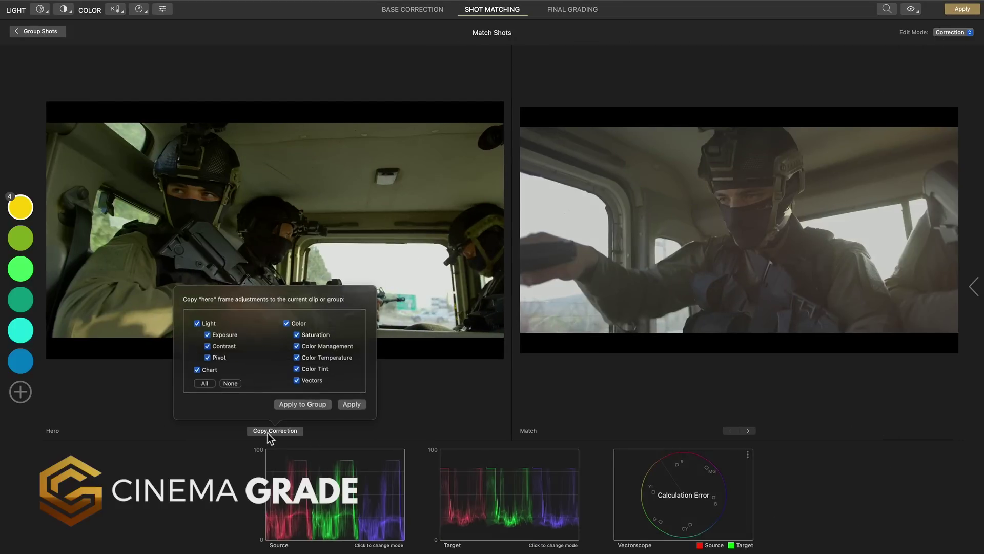
click(301, 405)
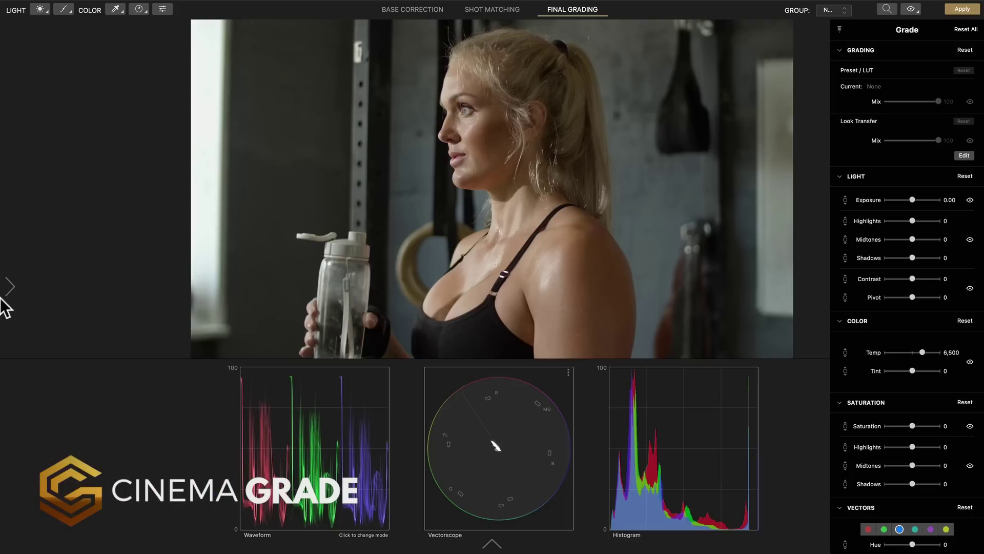
- Accept the Drive LUT on the gym clip and apply the hero correction to the whole group
click(5, 302)
click(72, 286)
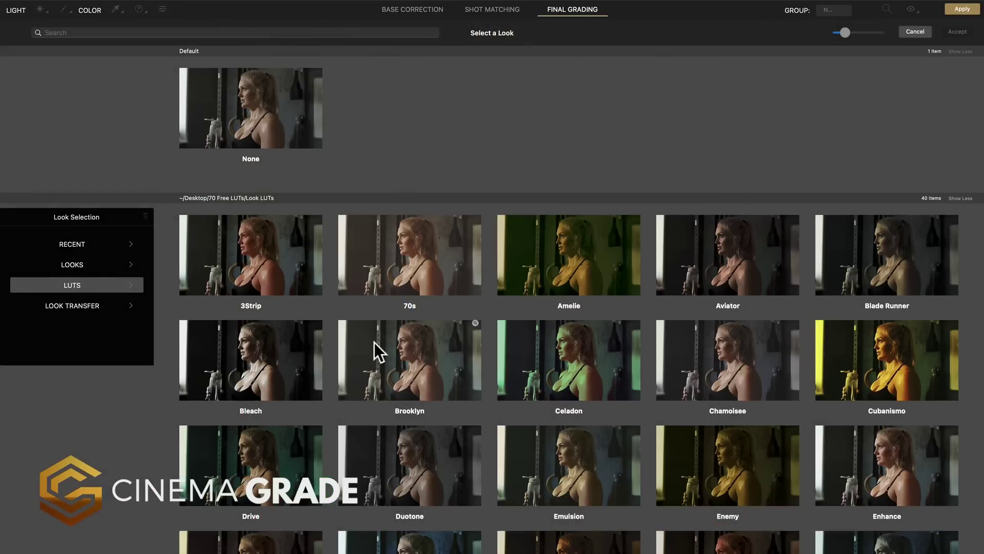
scroll(374, 342, down, 3)
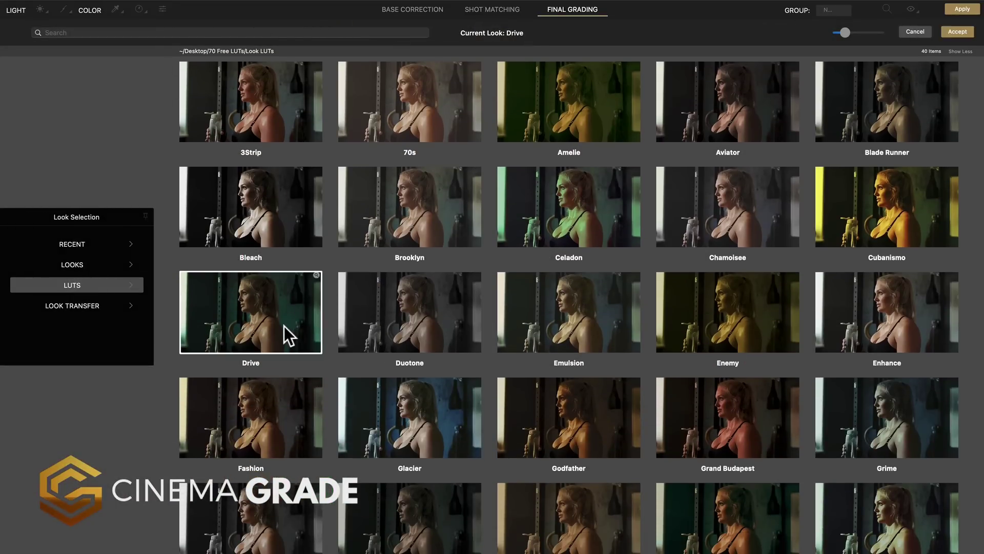
click(949, 33)
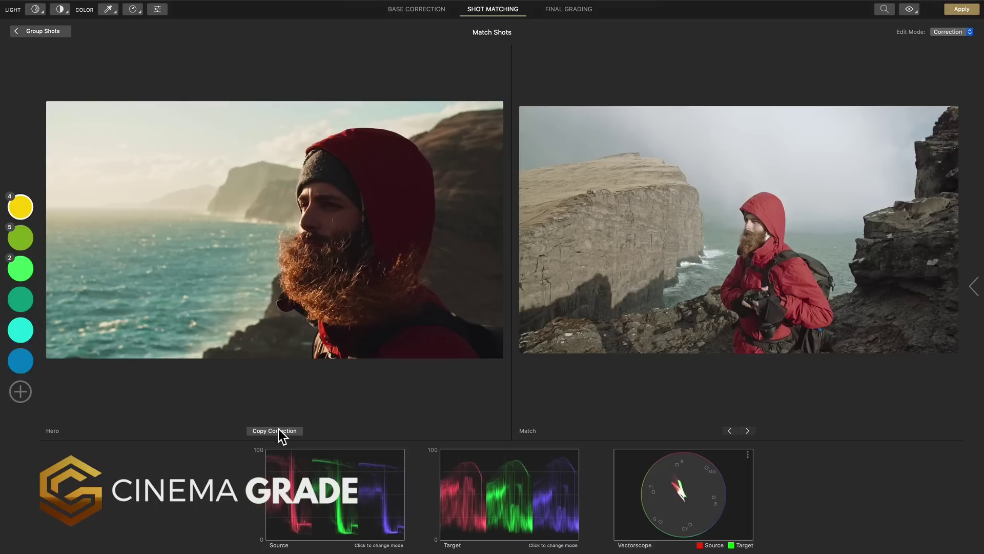
click(279, 431)
click(280, 406)
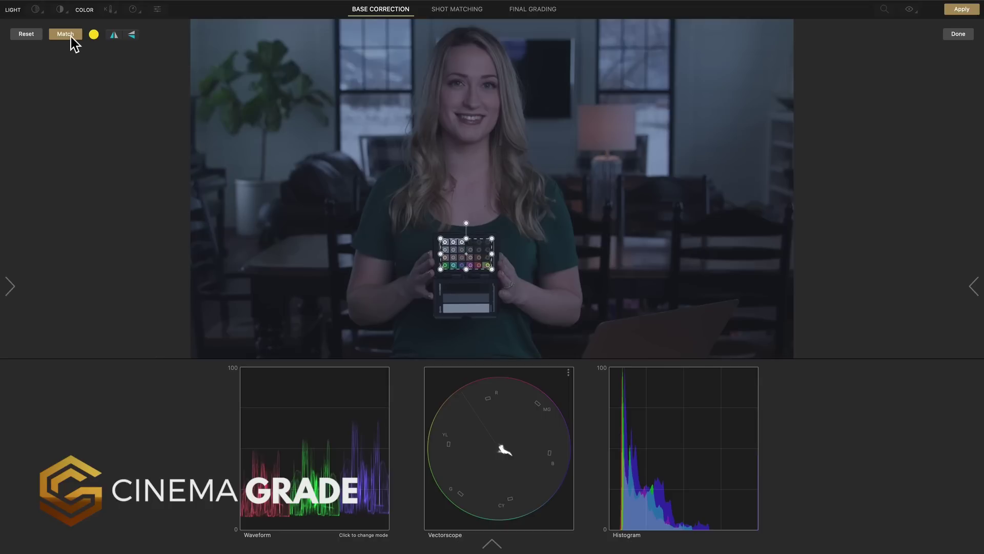
- Match the colour-chart clip in Base Correction and preview the Glacier LUT look
click(71, 37)
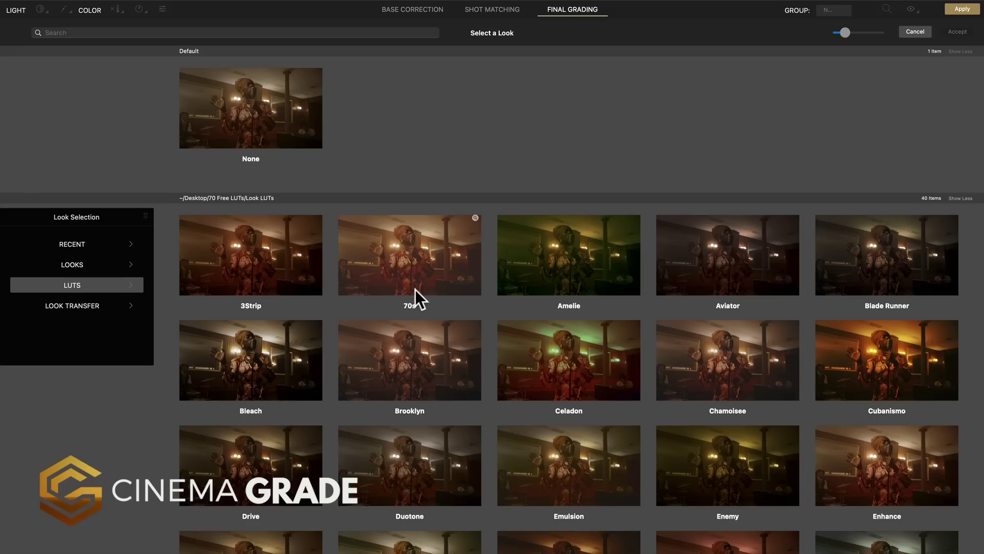
scroll(415, 290, down, 5)
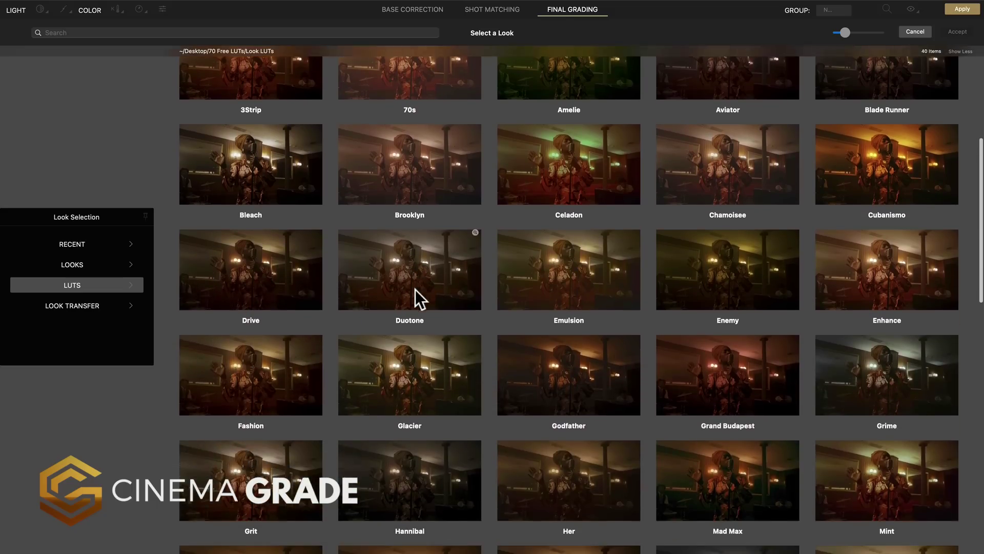
click(412, 358)
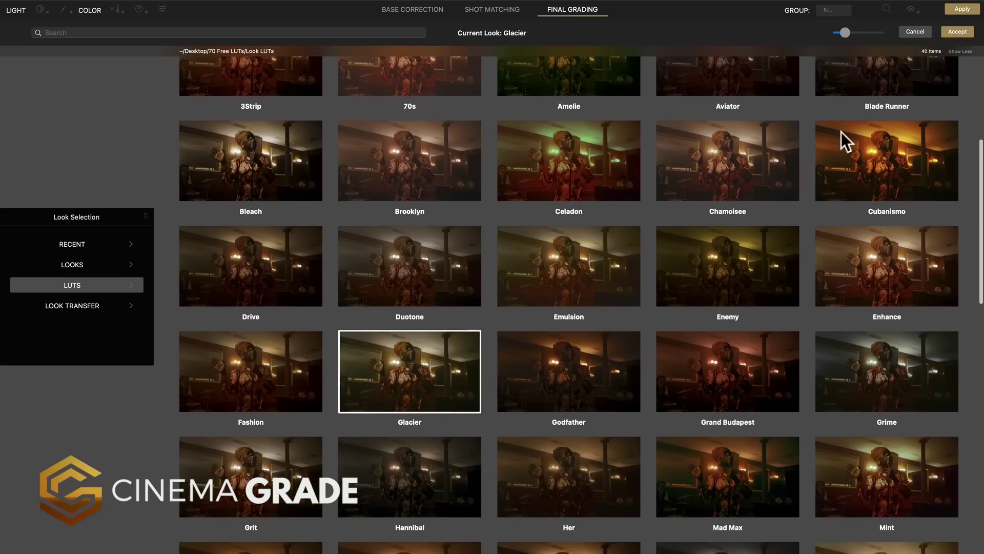